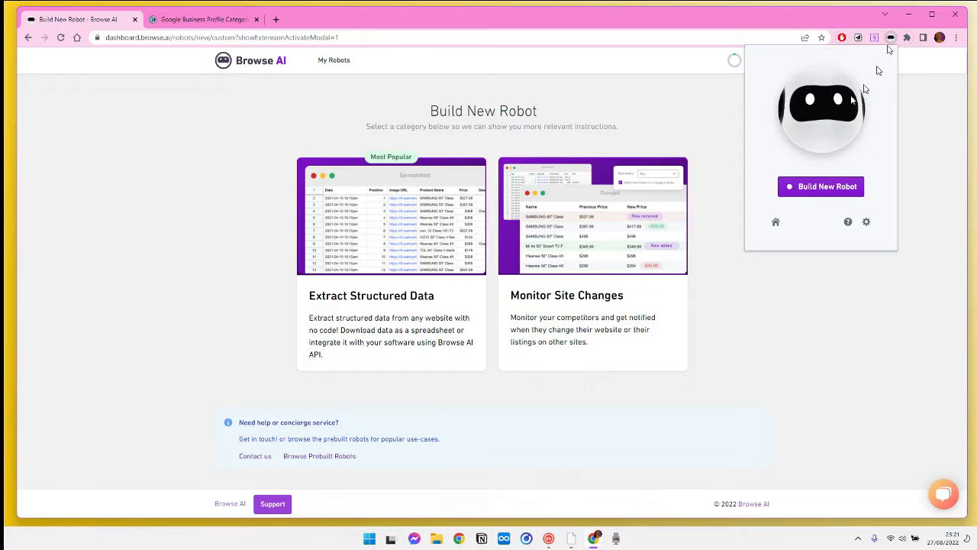
Switch to the Google Business Profile categories list tab and examine the category list.
{"action": "left_click", "coordinate": [178, 21]}
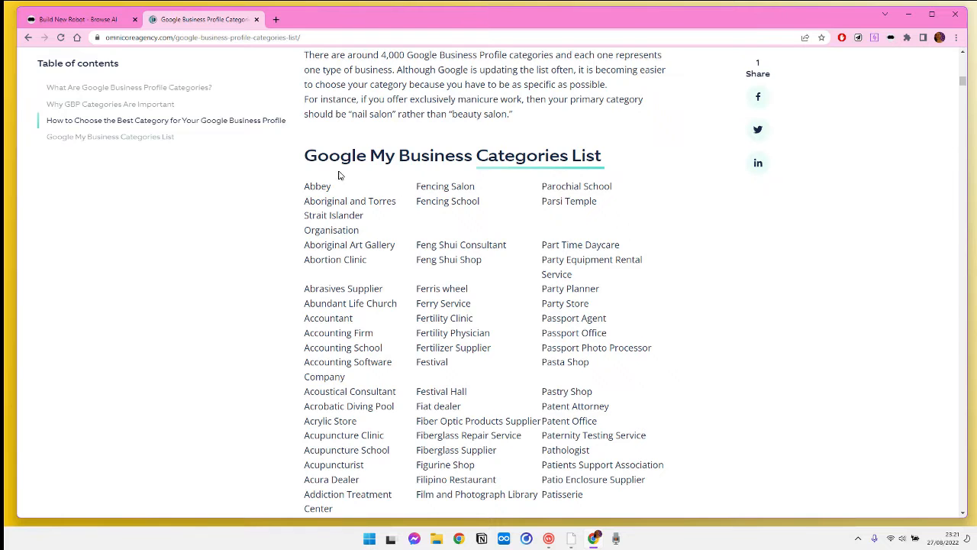
{"action": "left_click_drag", "start_coordinate": [341, 159], "coordinate": [493, 371]}
{"action": "scroll", "coordinate": [493, 374], "scroll_direction": "down", "scroll_amount": 2}
{"action": "left_click", "coordinate": [683, 164]}
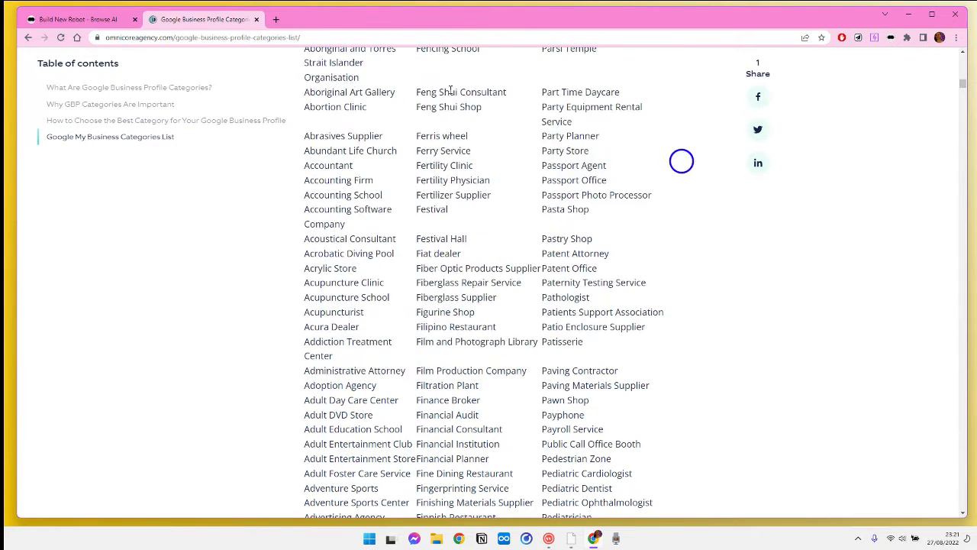
{"action": "left_click_drag", "start_coordinate": [545, 82], "coordinate": [614, 246]}
{"action": "left_click", "coordinate": [672, 248]}
{"action": "left_click_drag", "start_coordinate": [422, 107], "coordinate": [450, 226]}
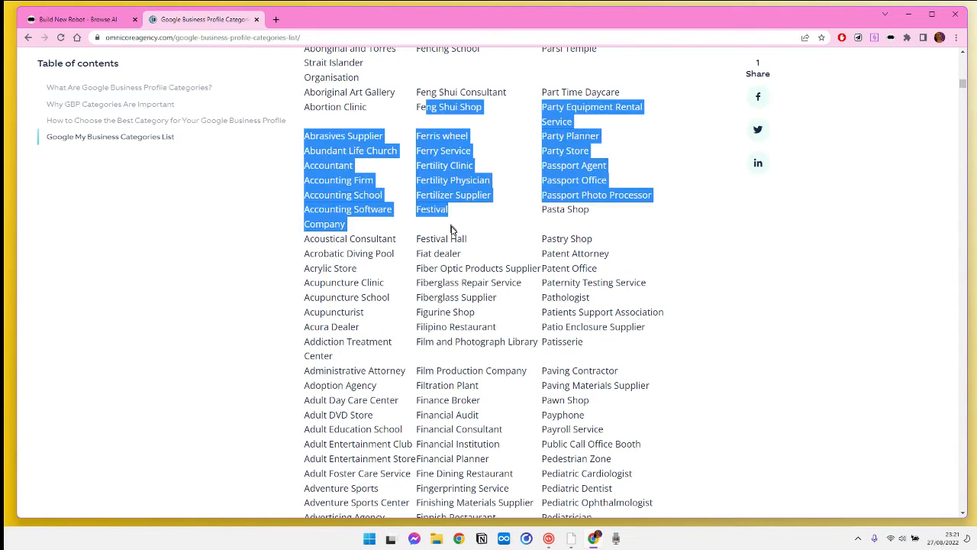
{"action": "left_click", "coordinate": [291, 184]}
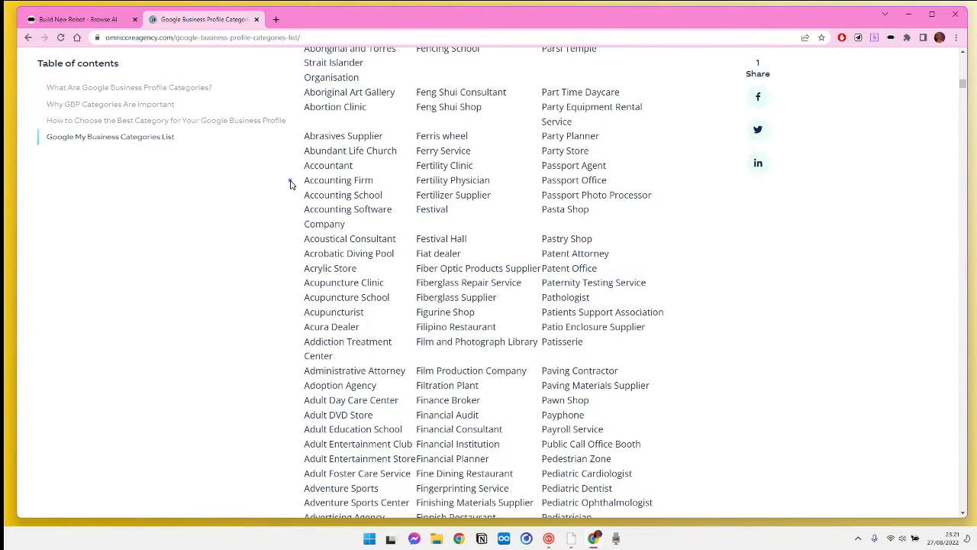
Start building a new robot that extracts data from this page with the Browse AI extension.
{"action": "left_click", "coordinate": [891, 40]}
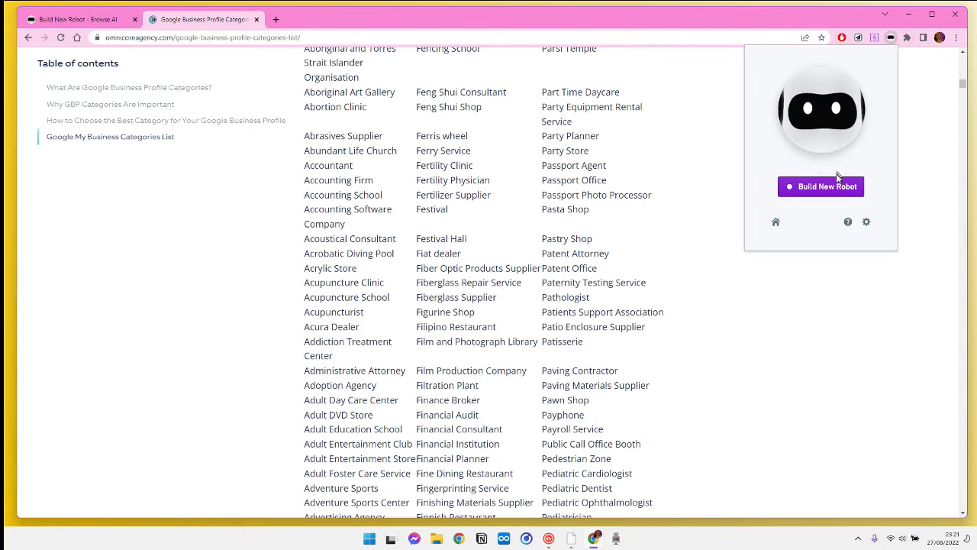
{"action": "mouse_move", "coordinate": [832, 191]}
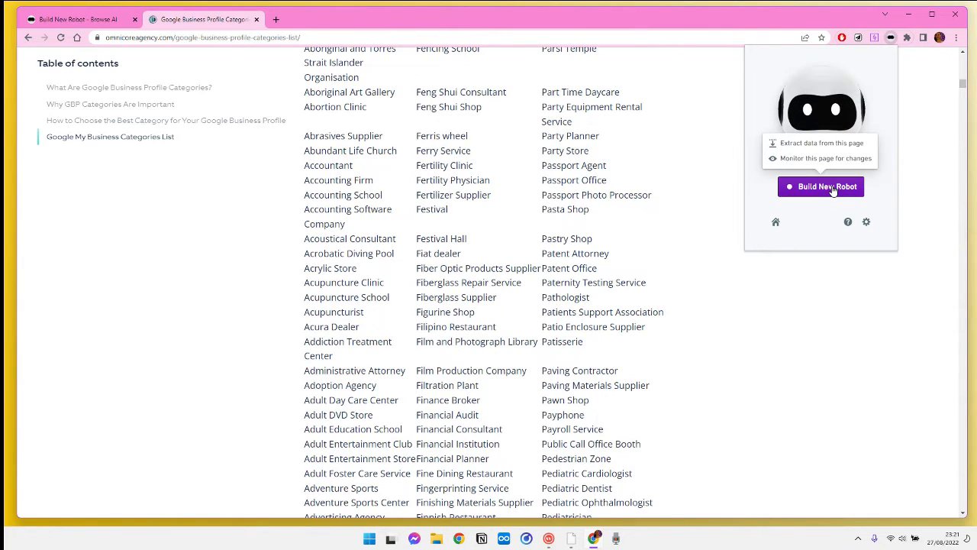
{"action": "left_click", "coordinate": [862, 145]}
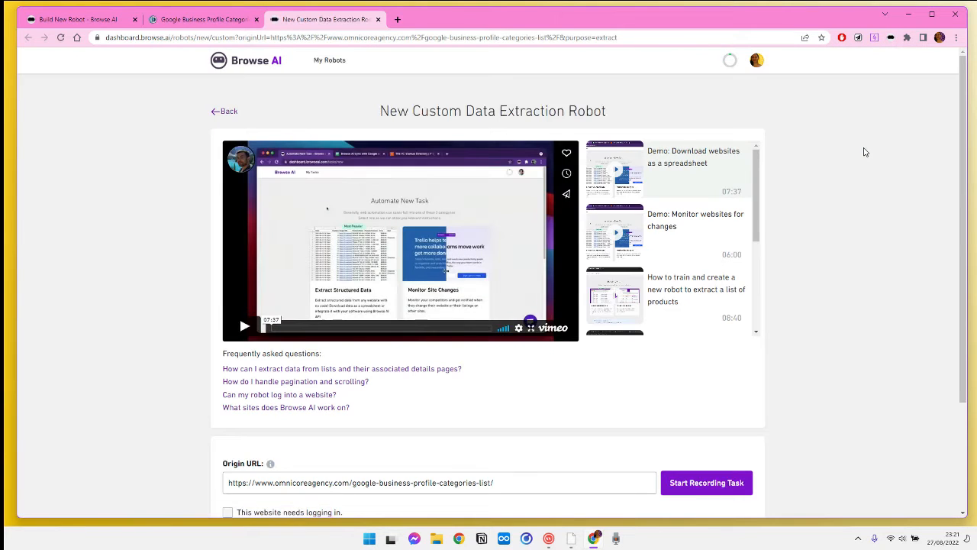
Start recording the task for the origin URL and grant the extension permission to record actions.
{"action": "scroll", "coordinate": [865, 152], "scroll_direction": "down", "scroll_amount": 2}
{"action": "scroll", "coordinate": [865, 153], "scroll_direction": "up", "scroll_amount": 2}
{"action": "scroll", "coordinate": [911, 186], "scroll_direction": "down", "scroll_amount": 2}
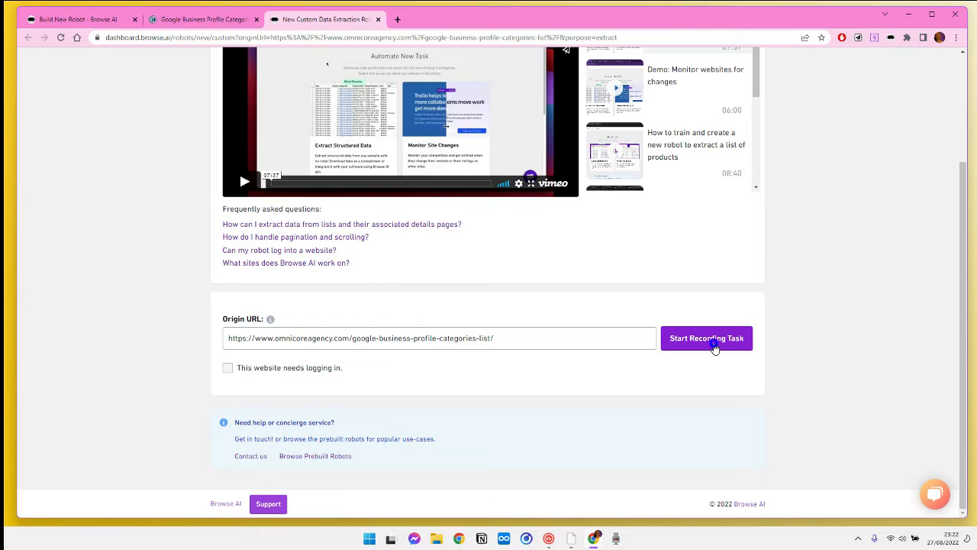
{"action": "left_click", "coordinate": [714, 347]}
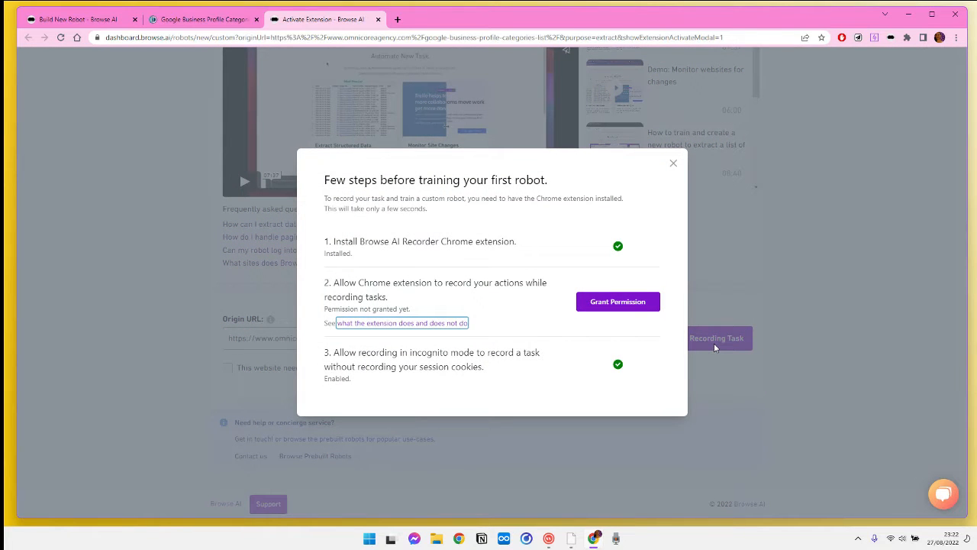
{"action": "left_click", "coordinate": [625, 304]}
{"action": "left_click", "coordinate": [529, 129]}
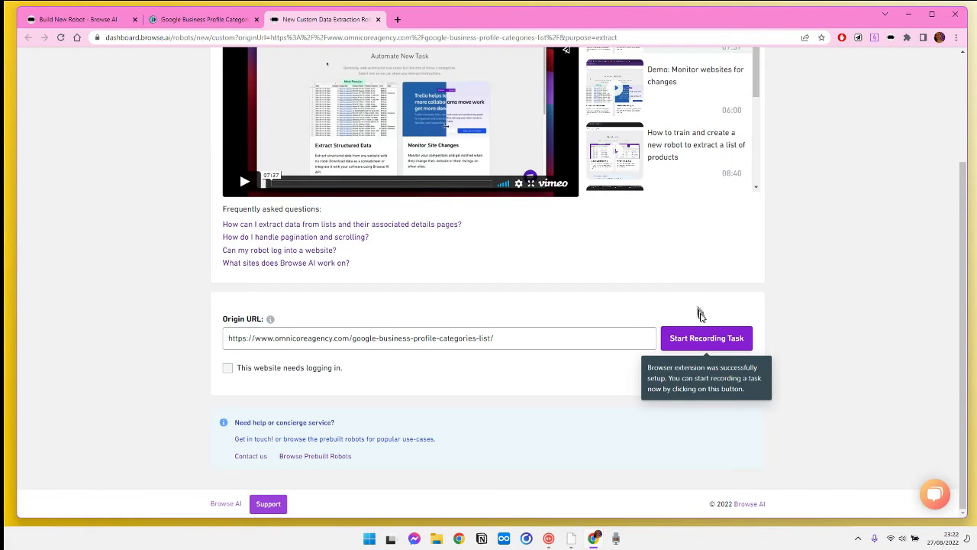
Launch the recording session and choose to capture a list from the recorder robot.
{"action": "left_click", "coordinate": [708, 336]}
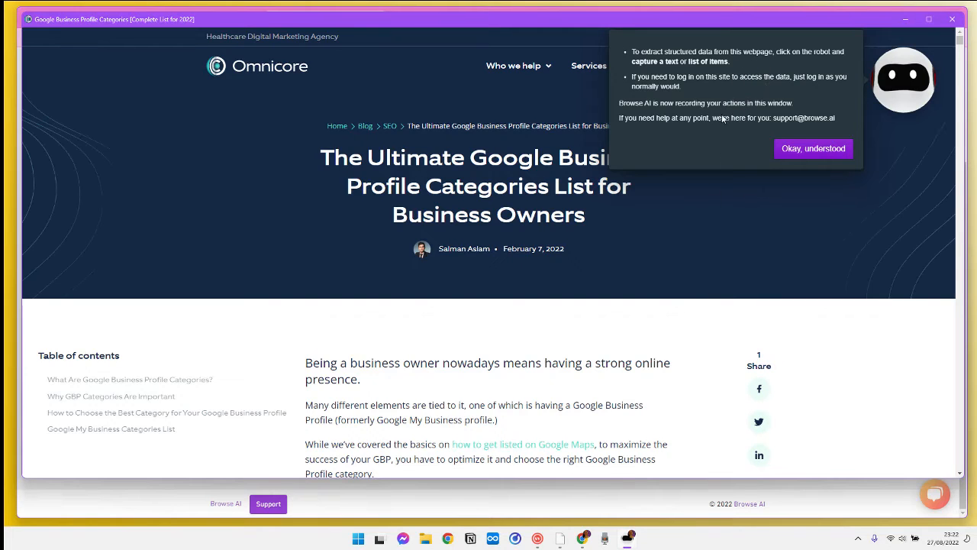
{"action": "left_click", "coordinate": [831, 149]}
{"action": "left_click", "coordinate": [904, 86]}
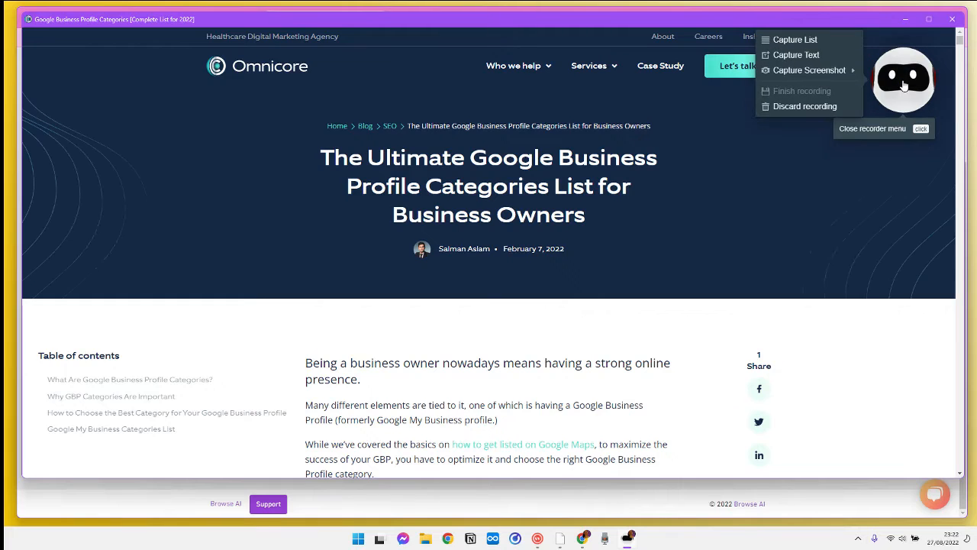
{"action": "left_click", "coordinate": [789, 42]}
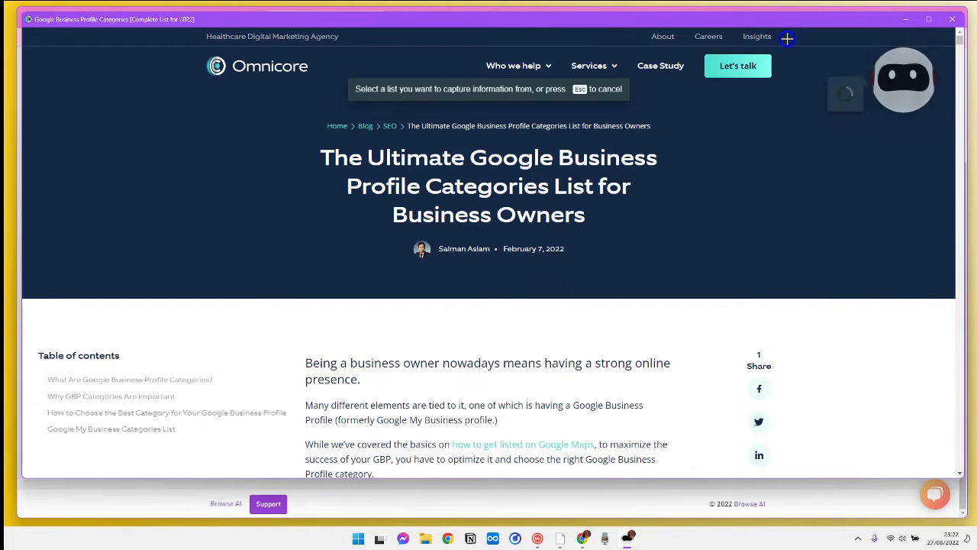
Select the categories list on the page and capture the third column's text.
{"action": "scroll", "coordinate": [648, 219], "scroll_direction": "down", "scroll_amount": 20}
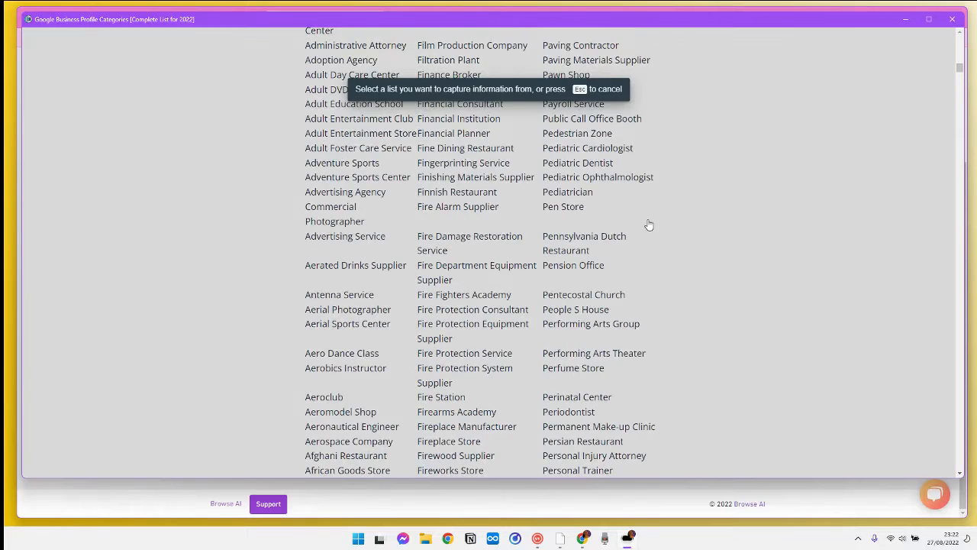
{"action": "scroll", "coordinate": [648, 219], "scroll_direction": "up", "scroll_amount": 8}
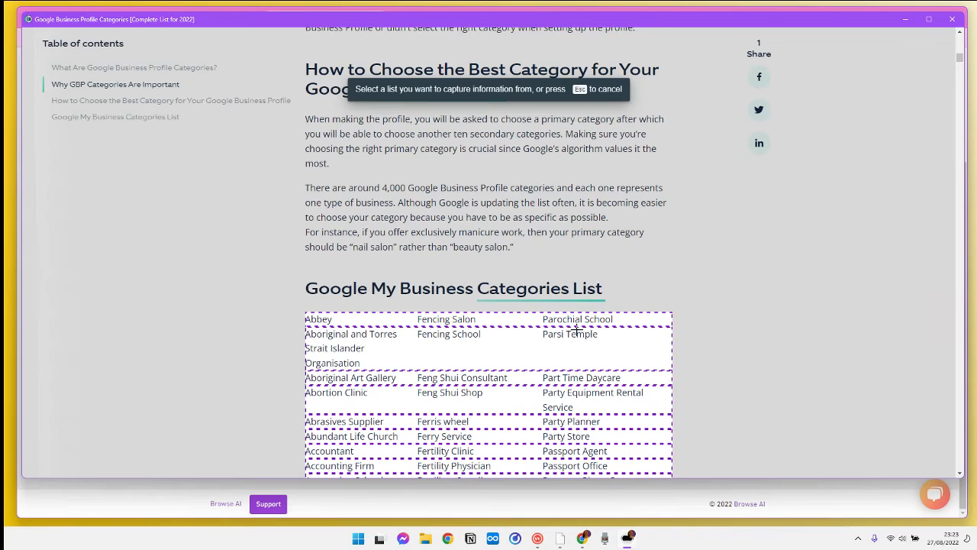
{"action": "left_click", "coordinate": [578, 326]}
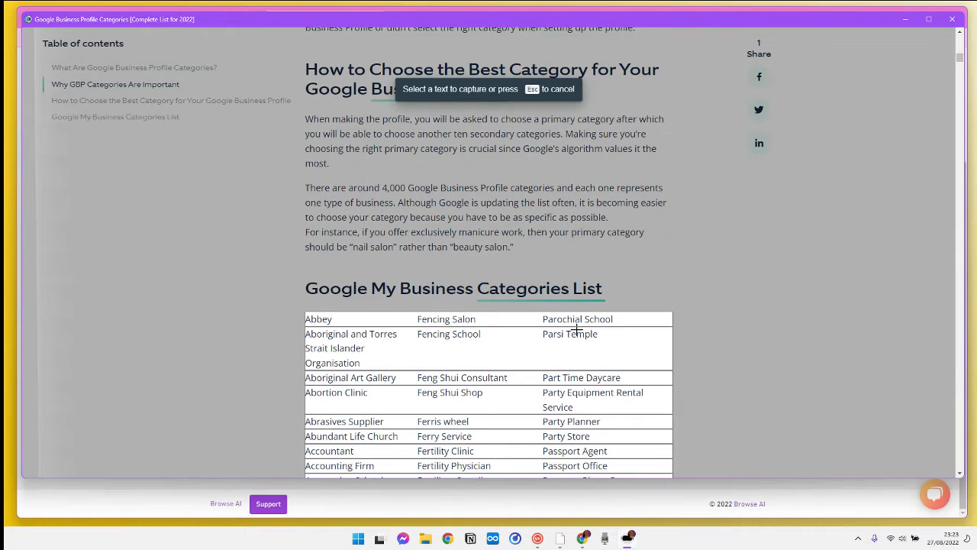
{"action": "left_click", "coordinate": [577, 331]}
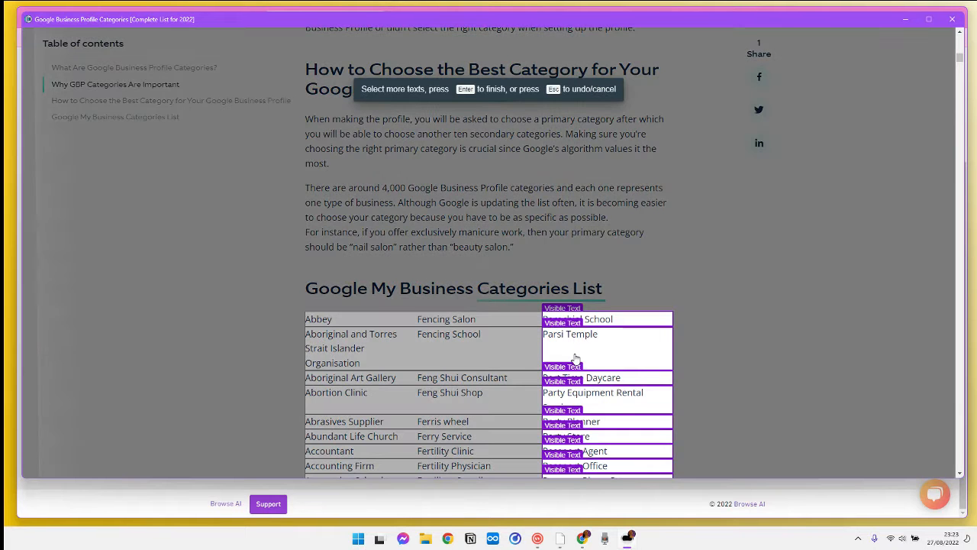
Add the first and second columns' text to the captured list and finish the selection.
{"action": "scroll", "coordinate": [575, 359], "scroll_direction": "down", "scroll_amount": 2}
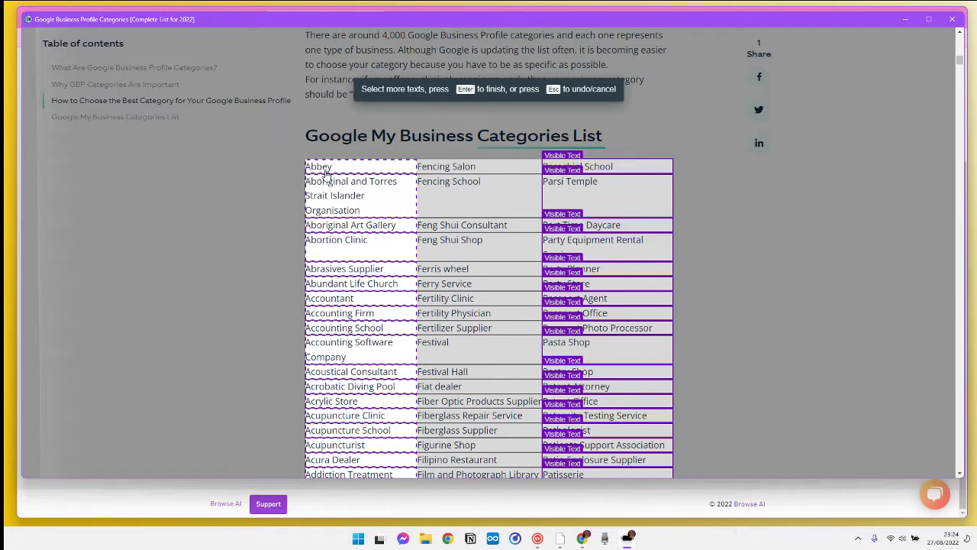
{"action": "left_click", "coordinate": [326, 174]}
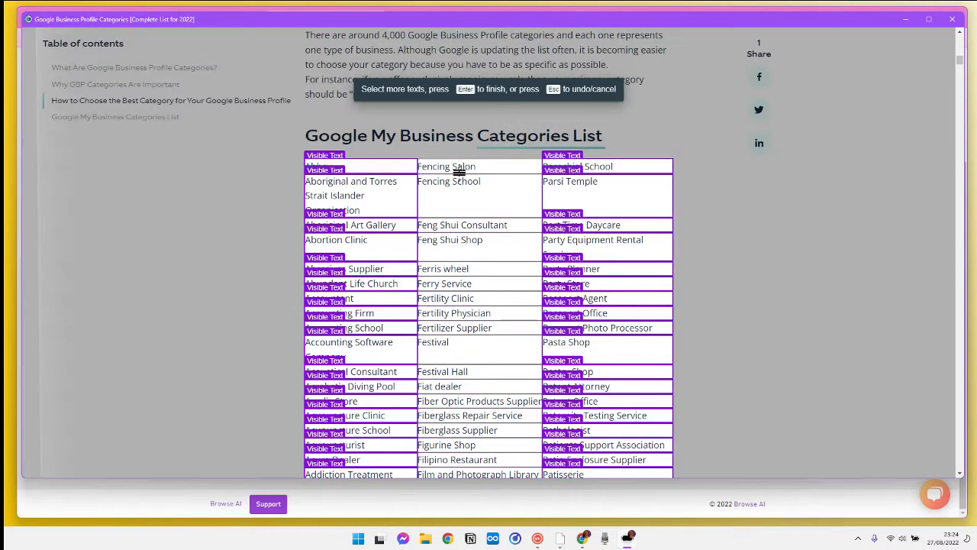
{"action": "left_click", "coordinate": [459, 172]}
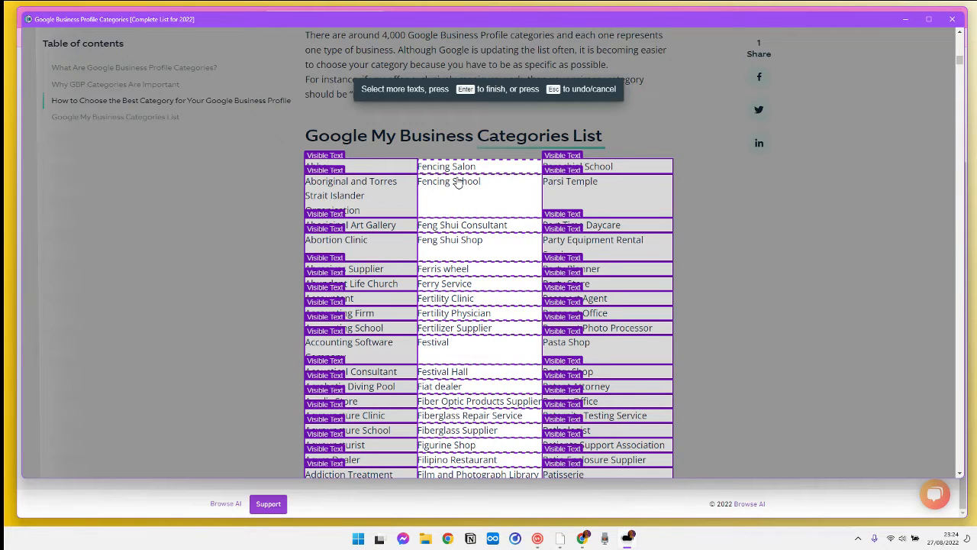
{"action": "left_click", "coordinate": [444, 184]}
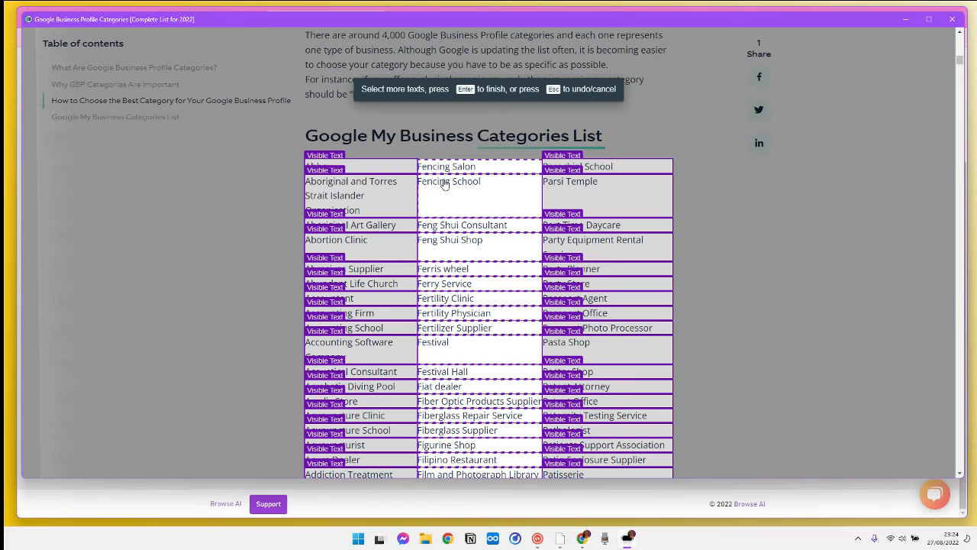
{"action": "left_click", "coordinate": [445, 184]}
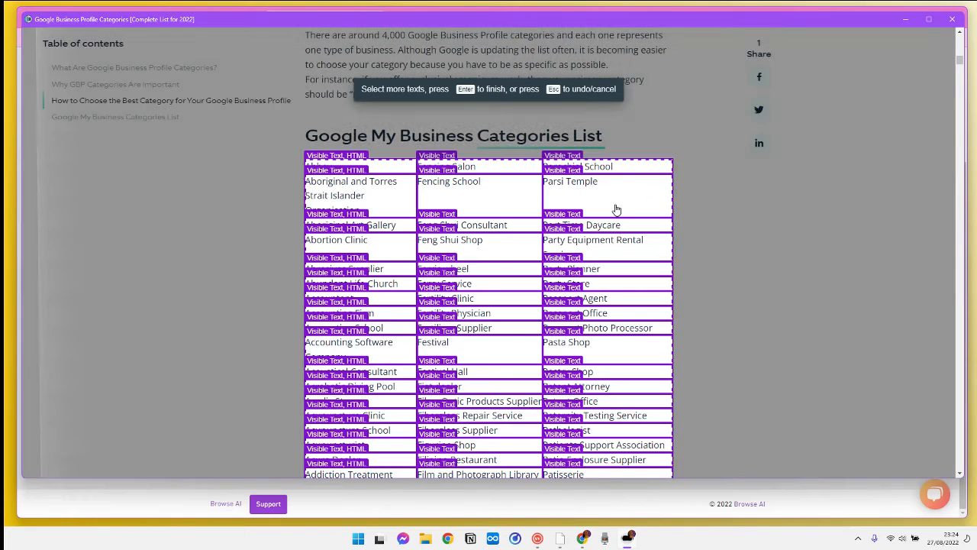
{"action": "left_click", "coordinate": [617, 209]}
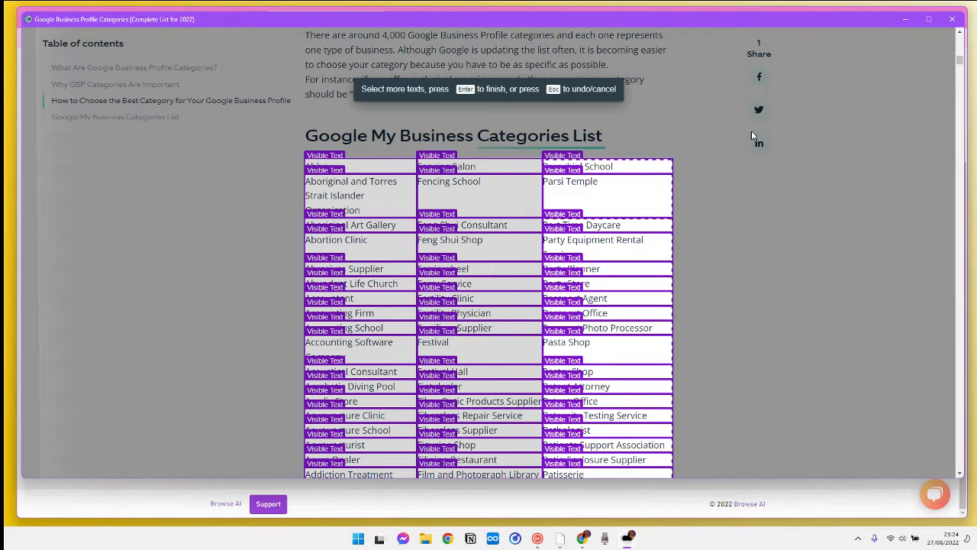
{"action": "key", "text": "Return"}
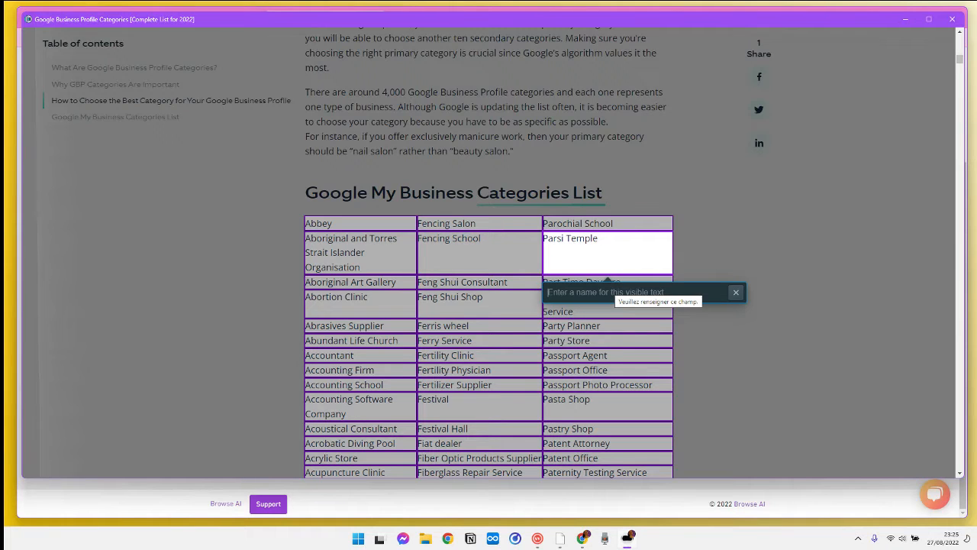
Name the captured columns text, 1st col and 2col.
{"action": "type", "text": "text"}
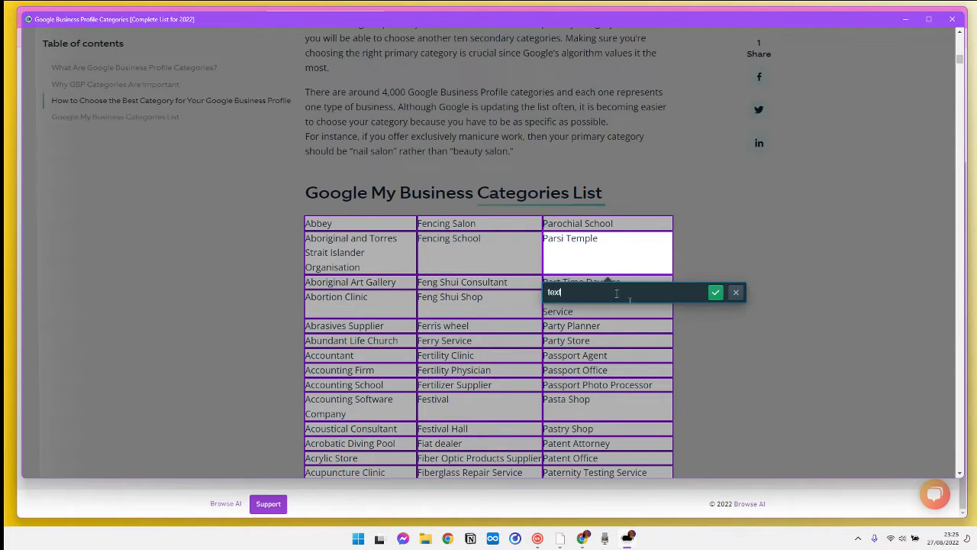
{"action": "left_click", "coordinate": [717, 295]}
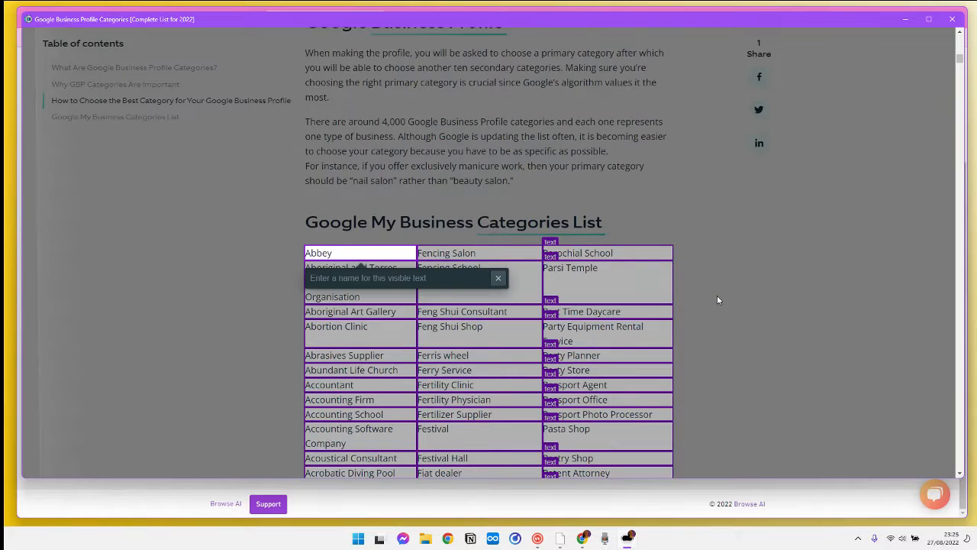
{"action": "left_click", "coordinate": [444, 279]}
{"action": "type", "text": "1st col"}
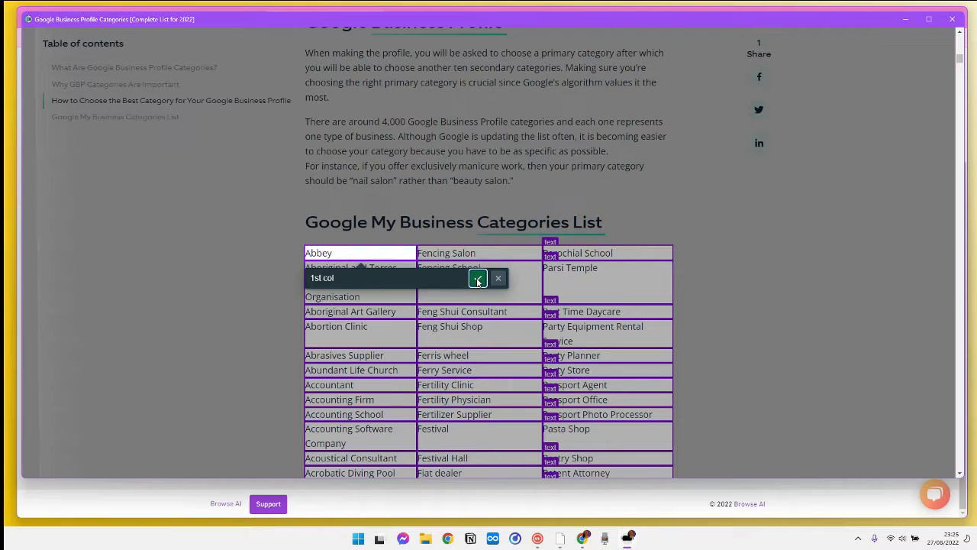
{"action": "left_click", "coordinate": [478, 278]}
{"action": "type", "text": "2col"}
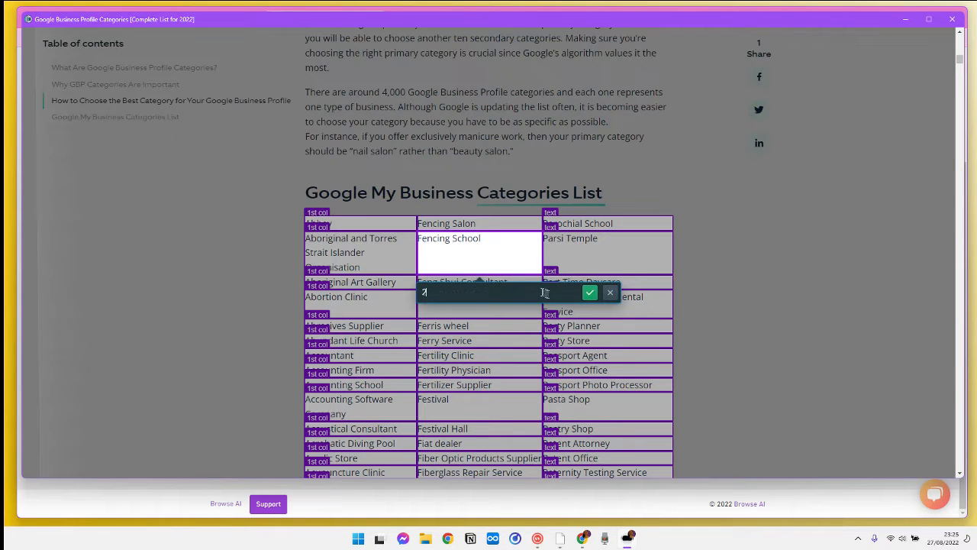
{"action": "left_click", "coordinate": [590, 293]}
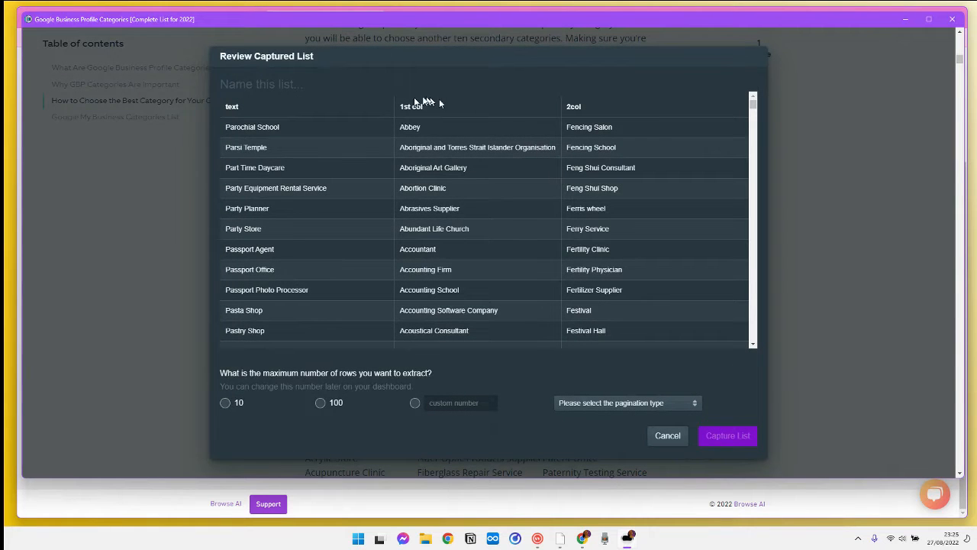
Set the maximum rows to a custom 5000 and the pagination type to 'There are no more items to load'.
{"action": "scroll", "coordinate": [309, 129], "scroll_direction": "down", "scroll_amount": 5}
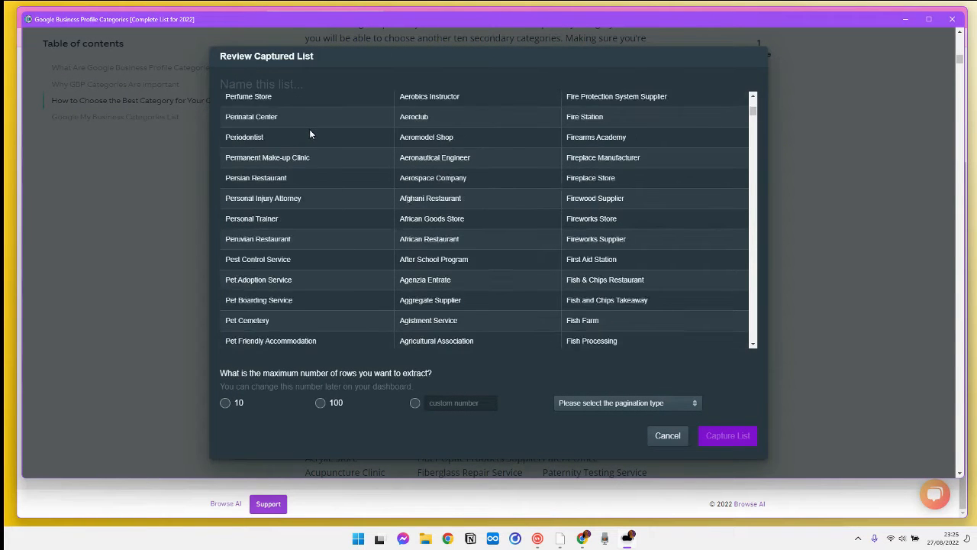
{"action": "scroll", "coordinate": [310, 130], "scroll_direction": "up", "scroll_amount": 5}
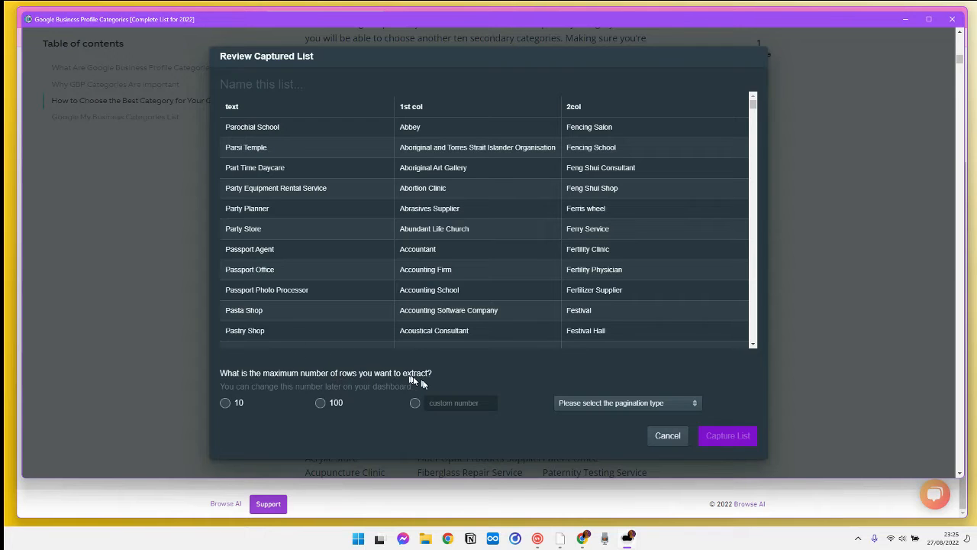
{"action": "left_click", "coordinate": [460, 402]}
{"action": "left_click_drag", "start_coordinate": [753, 105], "coordinate": [768, 345]}
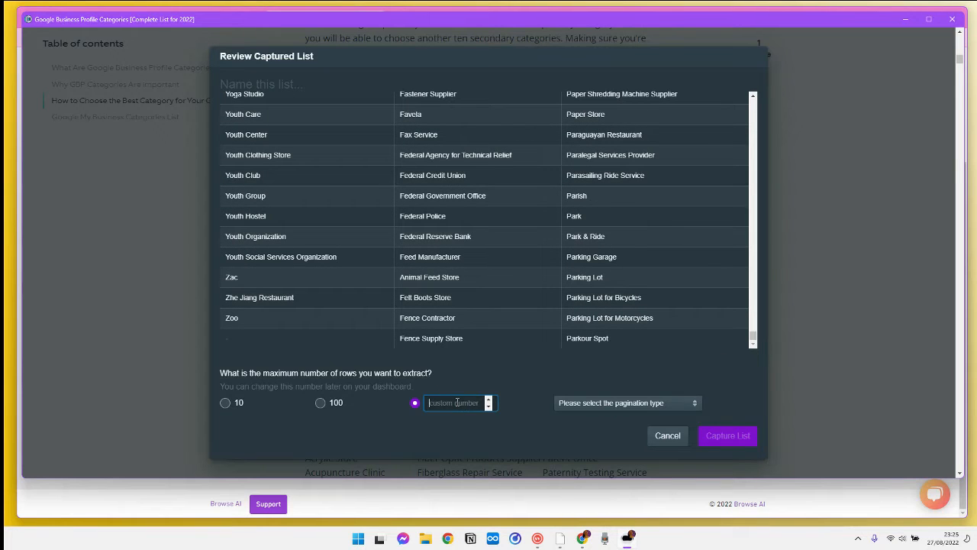
{"action": "type", "text": "50000"}
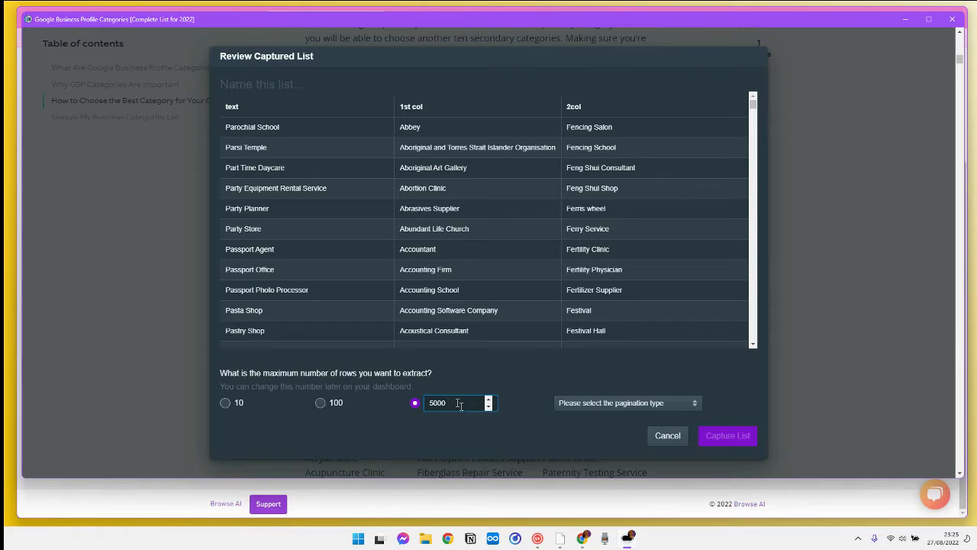
{"action": "left_click", "coordinate": [671, 403]}
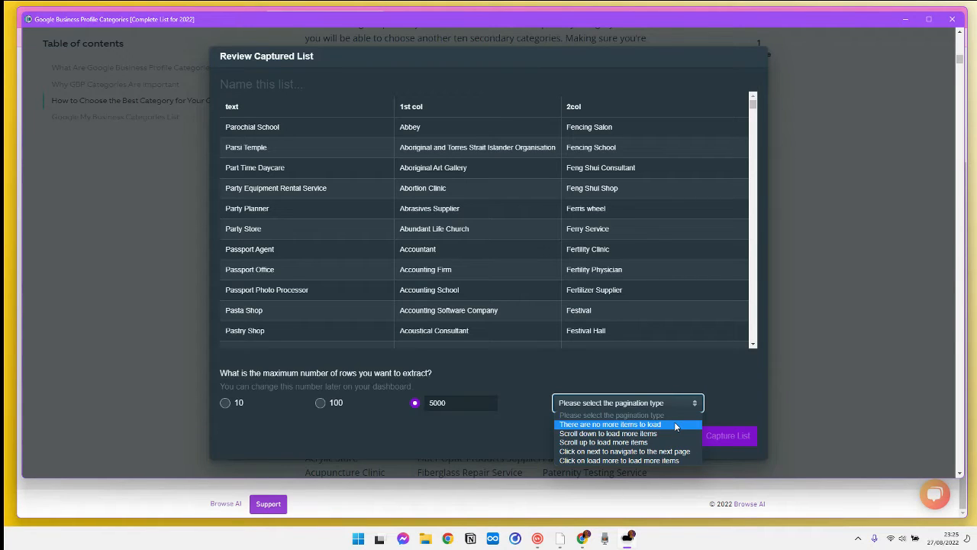
{"action": "left_click", "coordinate": [676, 425]}
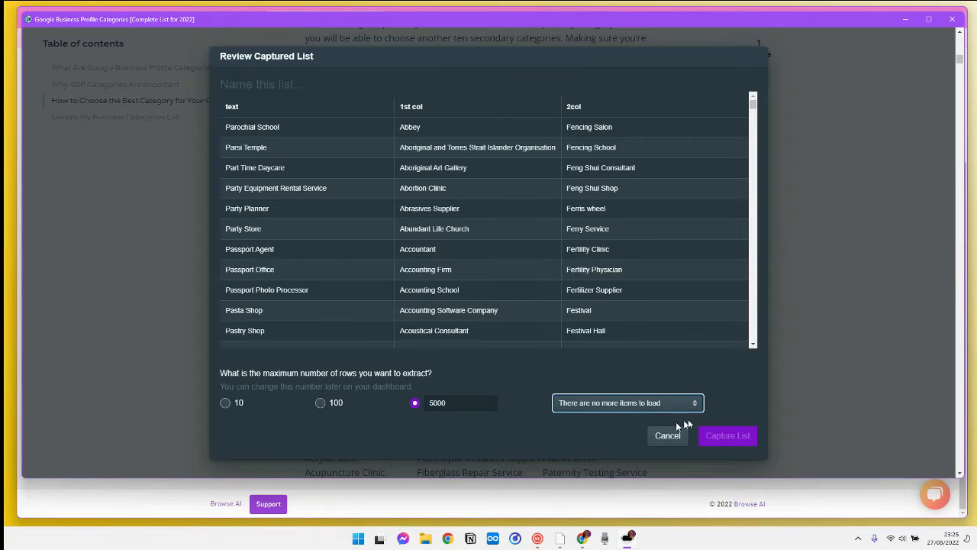
Name the captured list cat and capture it.
{"action": "left_click", "coordinate": [264, 85]}
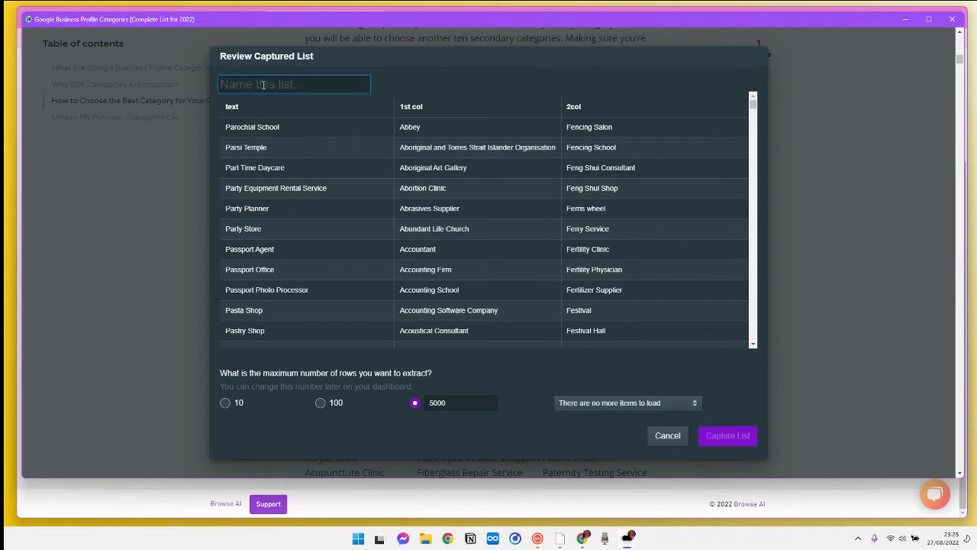
{"action": "type", "text": "cat"}
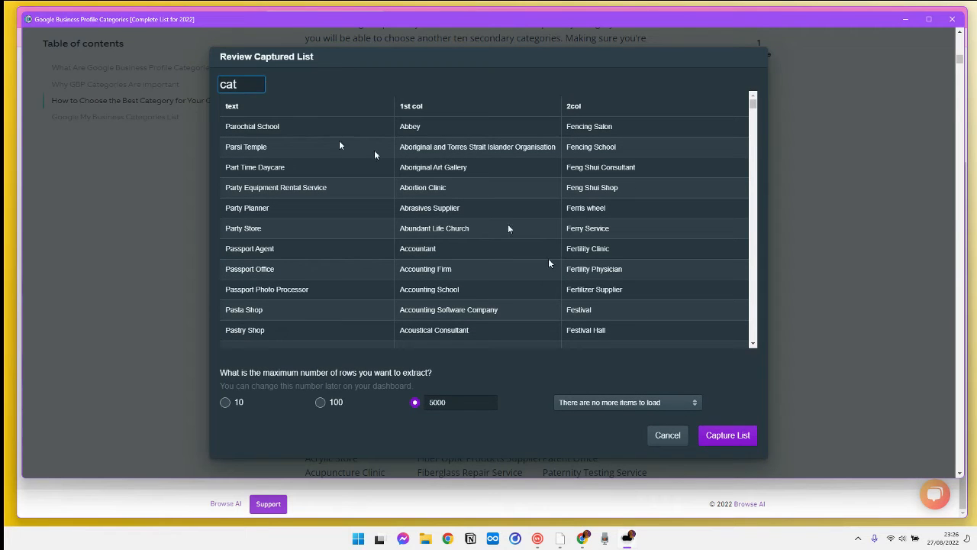
{"action": "left_click", "coordinate": [728, 436]}
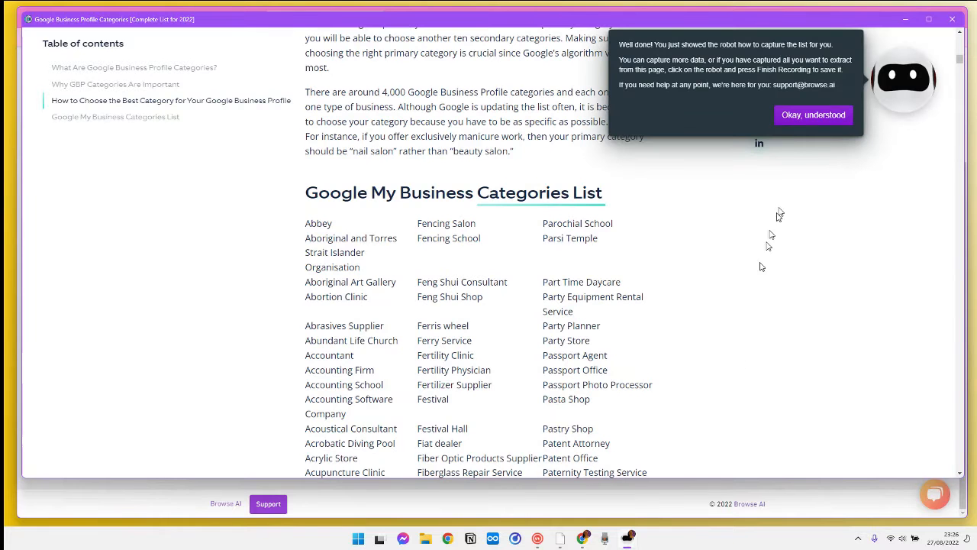
Dismiss the confirmation tip and finish the robot recording.
{"action": "left_click", "coordinate": [814, 114]}
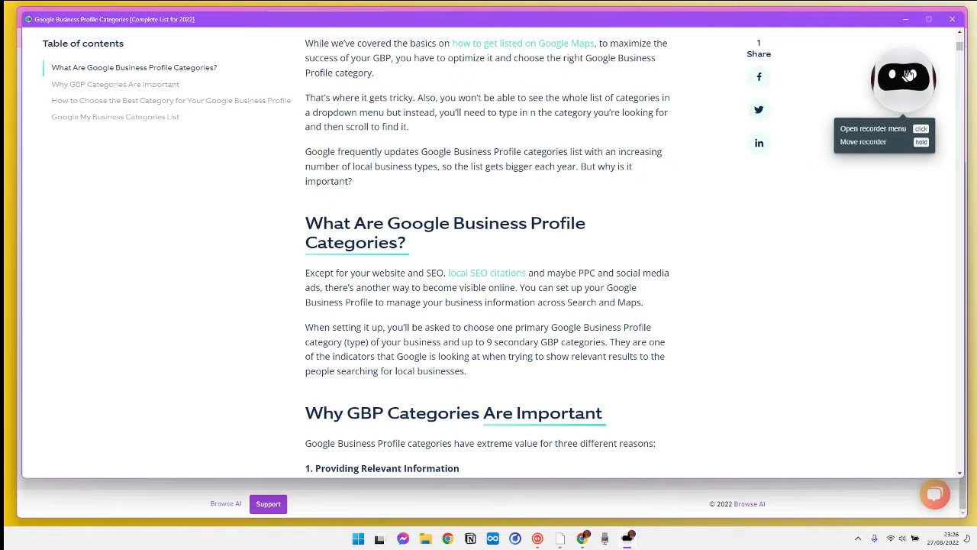
{"action": "left_click", "coordinate": [902, 78]}
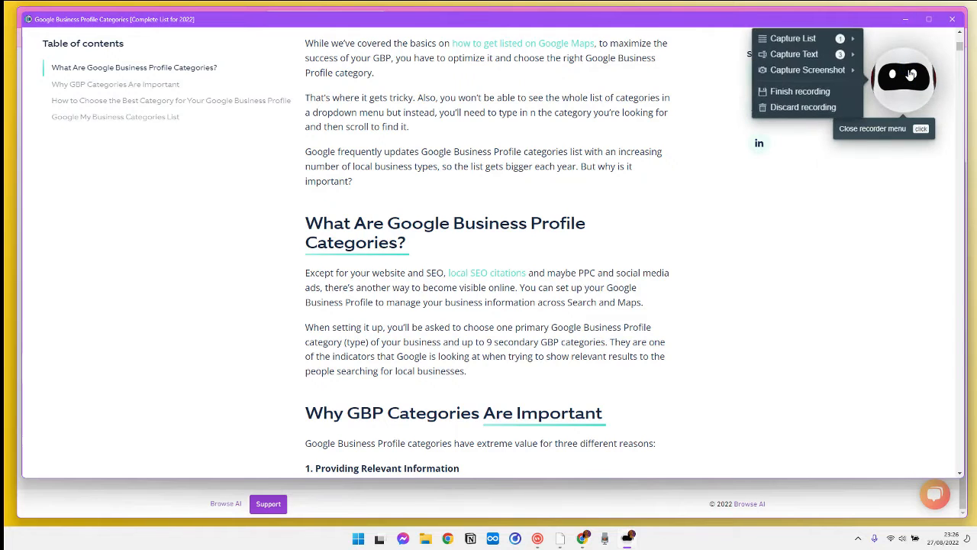
{"action": "mouse_move", "coordinate": [818, 74]}
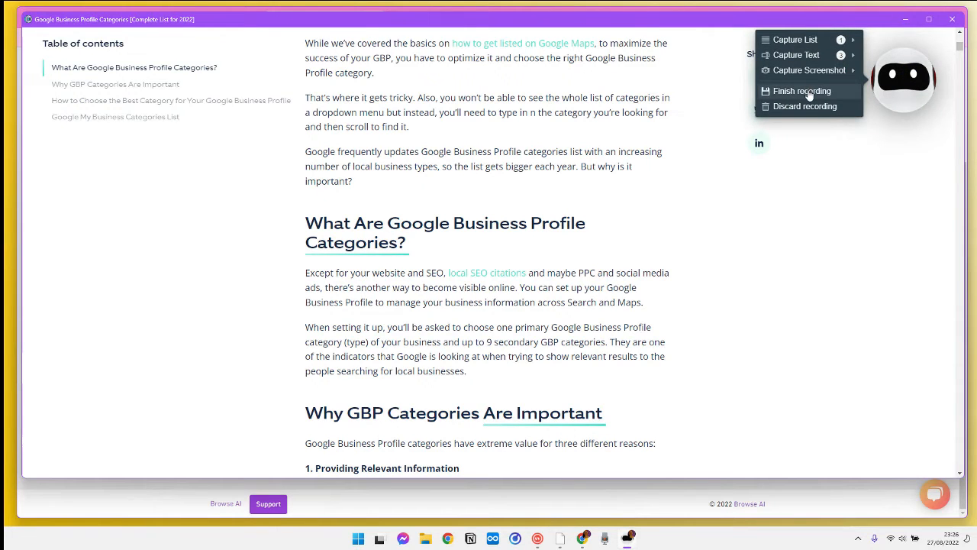
{"action": "left_click", "coordinate": [809, 94]}
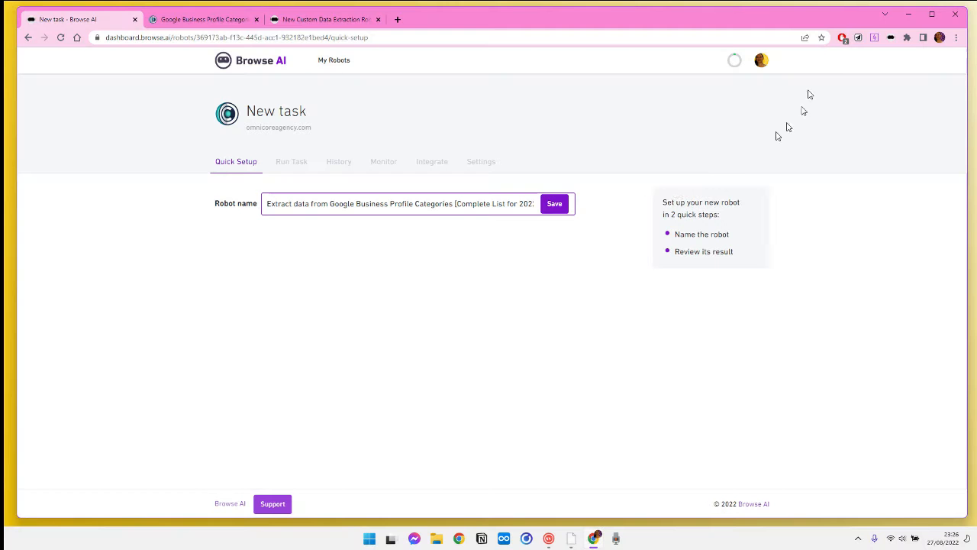
Save the suggested robot name and attempt to run a task with the 5000 limit.
{"action": "left_click", "coordinate": [551, 205]}
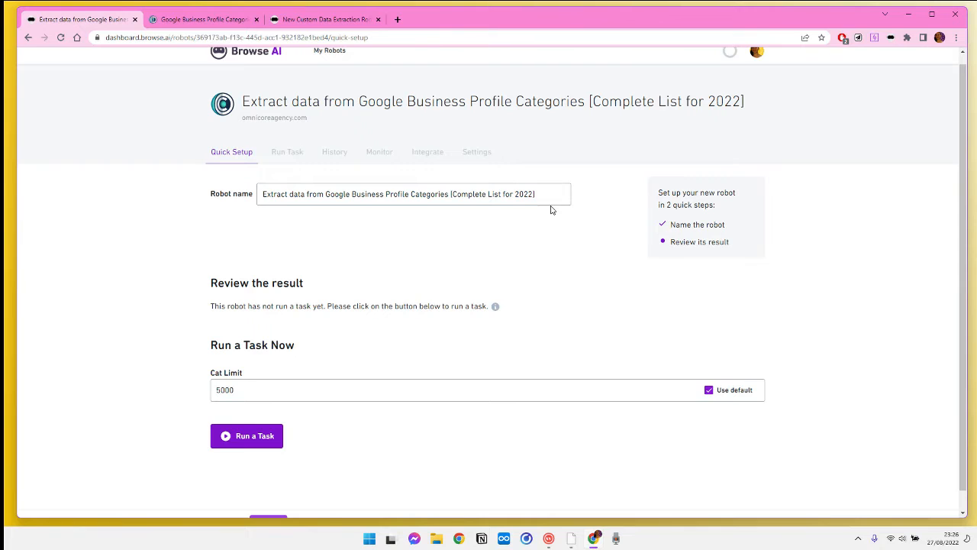
{"action": "left_click", "coordinate": [255, 435]}
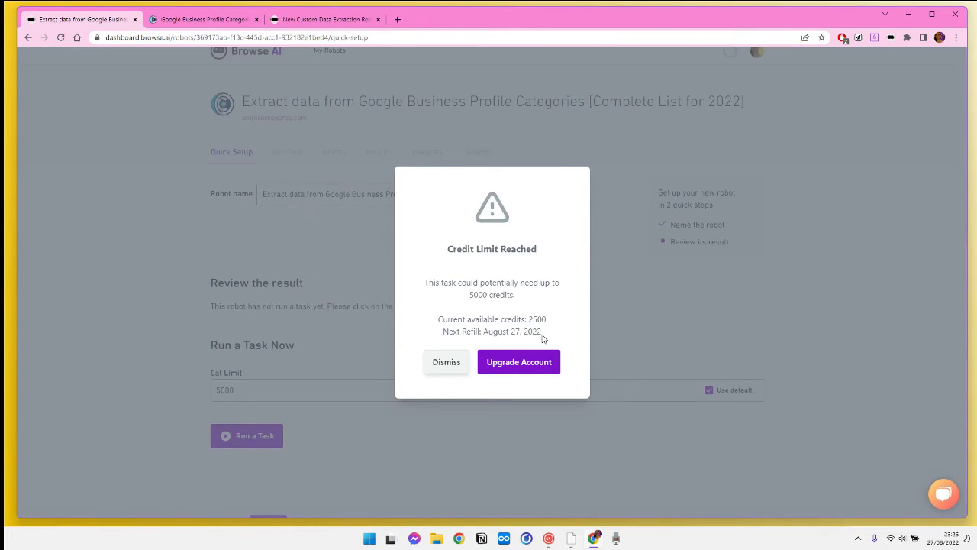
{"action": "left_click", "coordinate": [446, 363]}
Lower the Cat Limit to 2000 and run the task.
{"action": "left_click", "coordinate": [217, 390]}
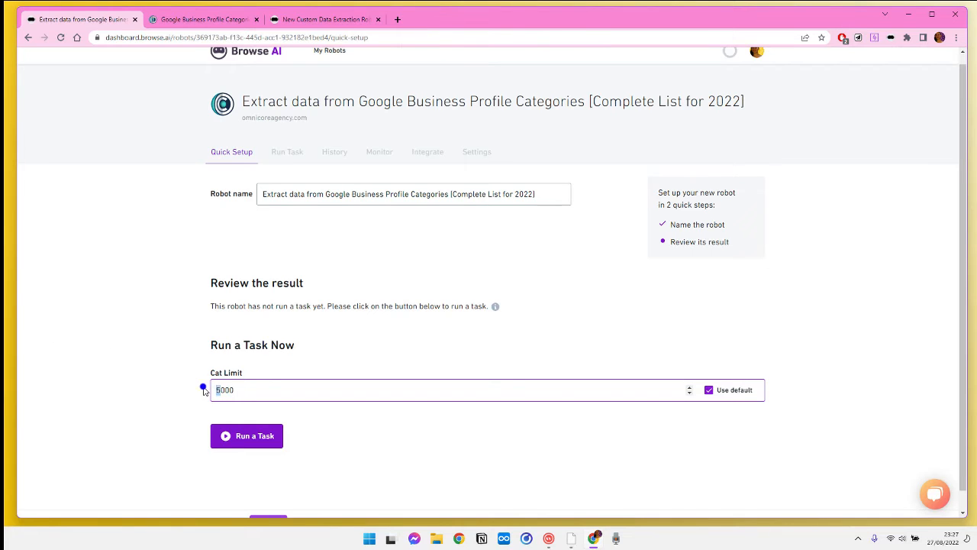
{"action": "key", "text": "BackSpace"}
{"action": "type", "text": "2"}
{"action": "left_click", "coordinate": [260, 436]}
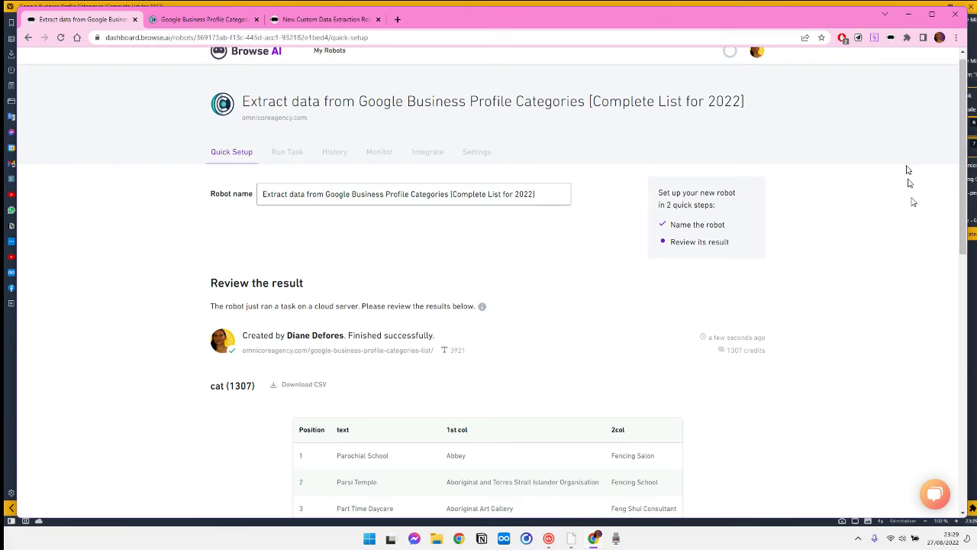
Expand the extraction results to review all captured items in the table.
{"action": "mouse_move", "coordinate": [955, 541]}
{"action": "scroll", "coordinate": [669, 226], "scroll_direction": "down", "scroll_amount": 4}
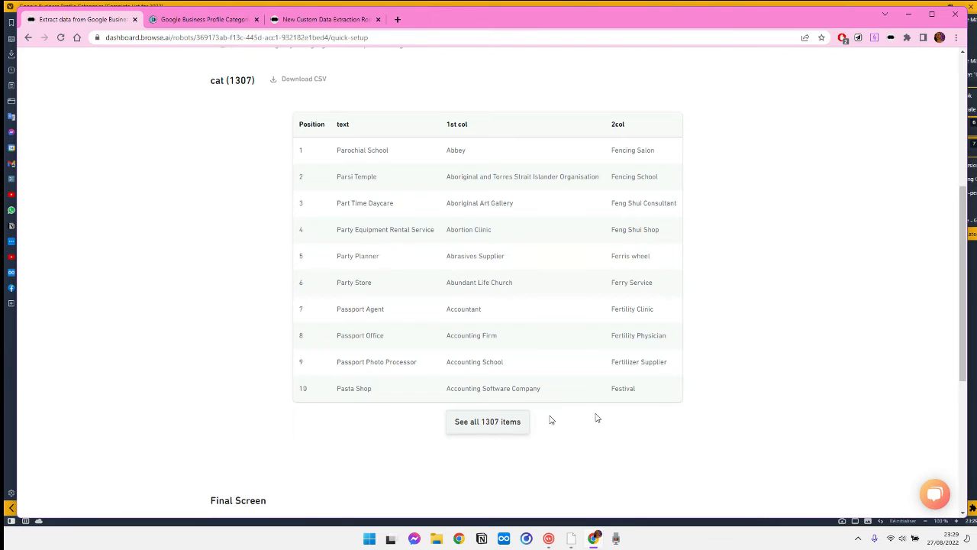
{"action": "left_click", "coordinate": [500, 428]}
{"action": "left_click", "coordinate": [931, 14]}
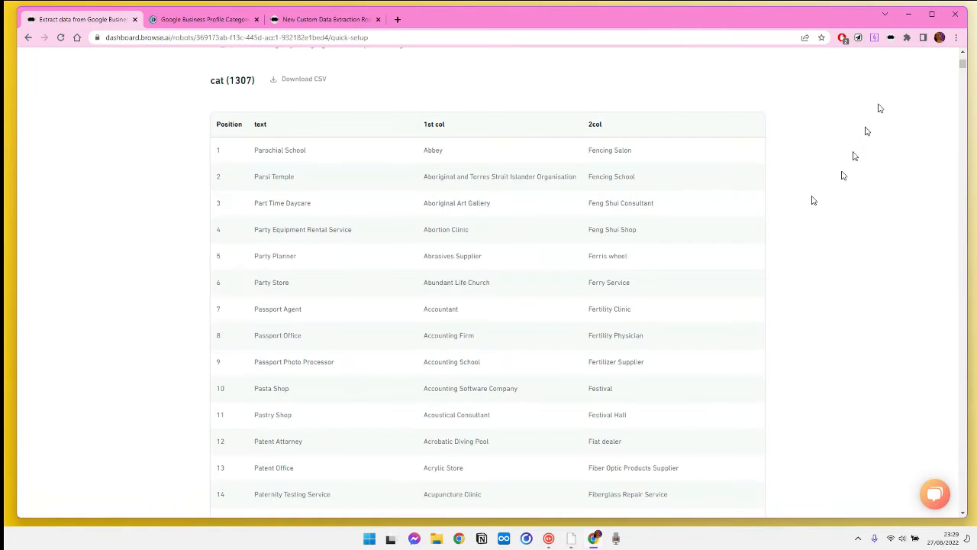
{"action": "scroll", "coordinate": [519, 344], "scroll_direction": "down", "scroll_amount": 10}
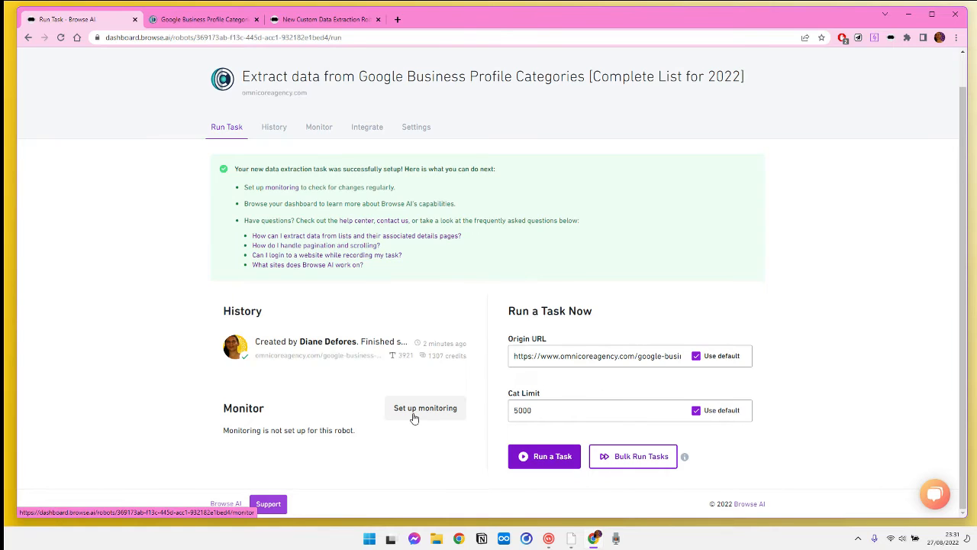
Open the completed task from the robot's history and download its results as CSV.
{"action": "scroll", "coordinate": [414, 419], "scroll_direction": "up", "scroll_amount": 1}
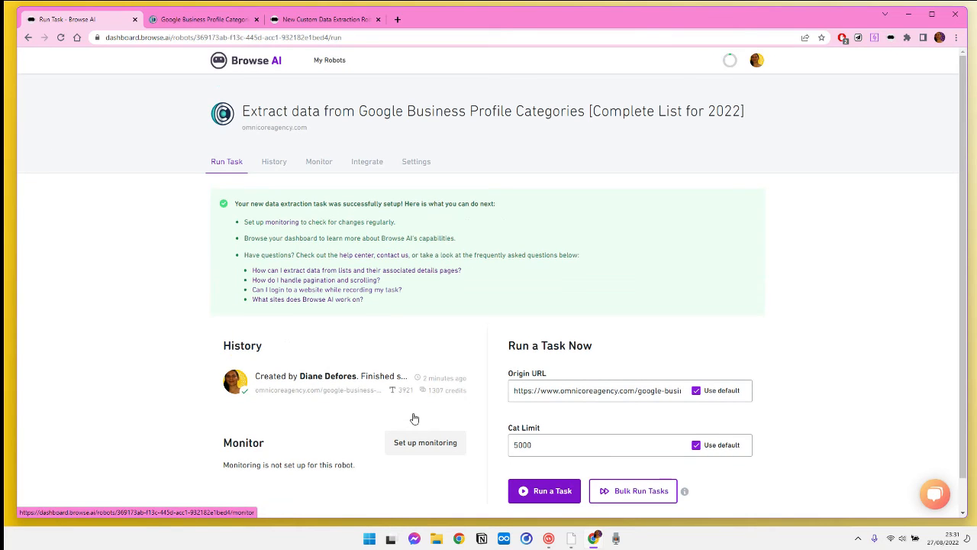
{"action": "left_click", "coordinate": [287, 164]}
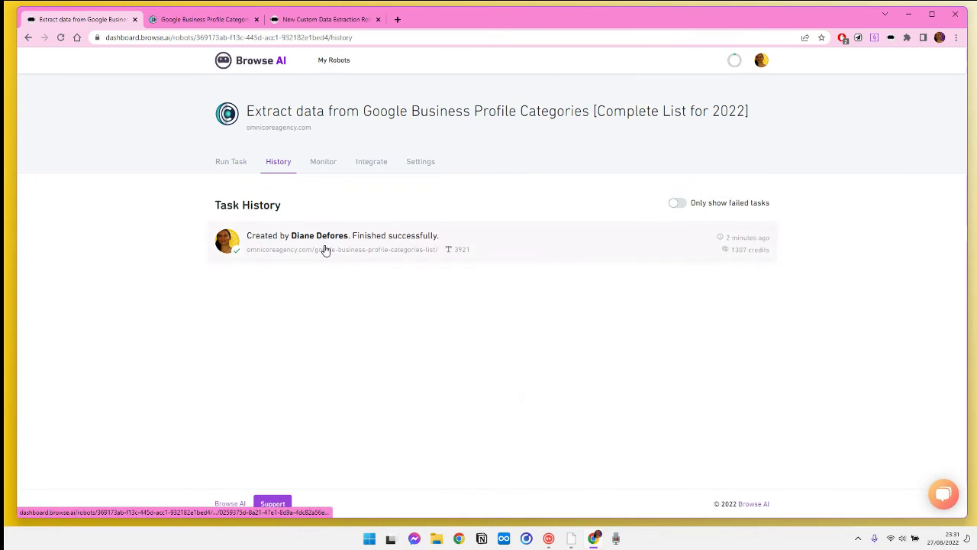
{"action": "left_click", "coordinate": [324, 250]}
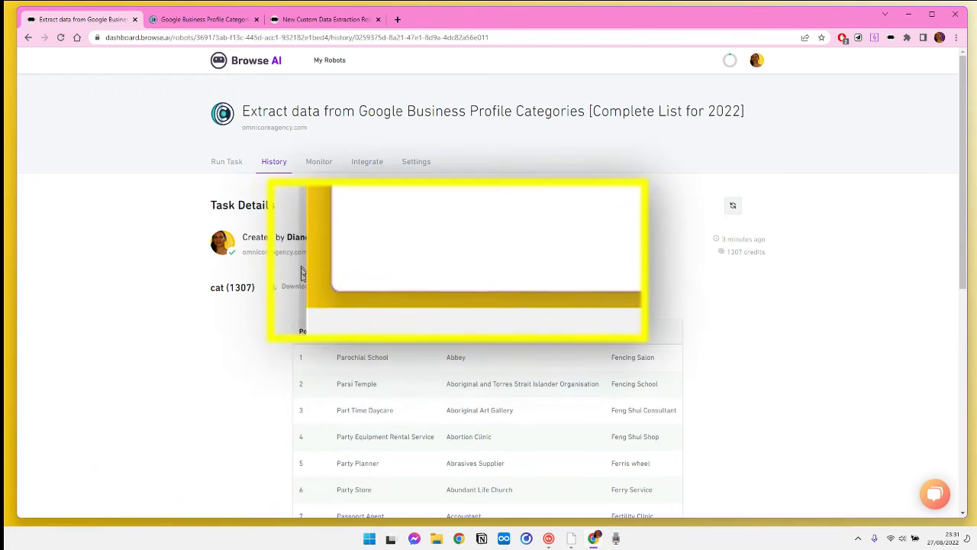
{"action": "left_click", "coordinate": [306, 285]}
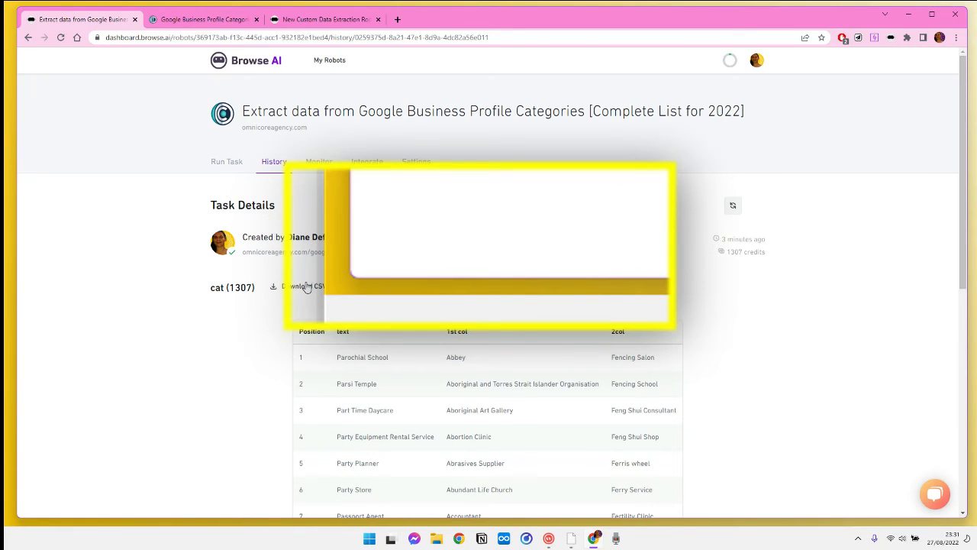
{"action": "scroll", "coordinate": [306, 286], "scroll_direction": "down", "scroll_amount": 6}
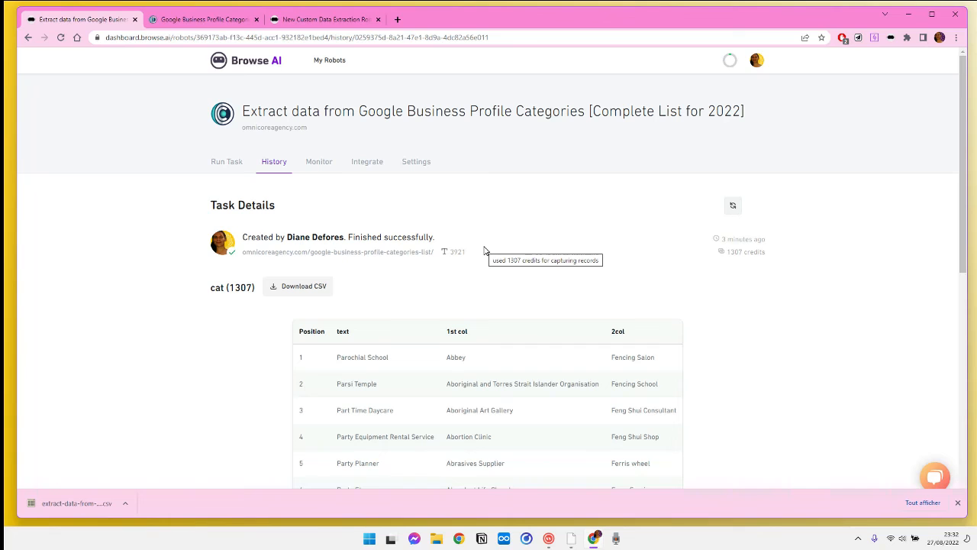
Open the robot's integration options and browse the available integrations.
{"action": "left_click", "coordinate": [386, 163]}
{"action": "scroll", "coordinate": [412, 279], "scroll_direction": "up", "scroll_amount": 2}
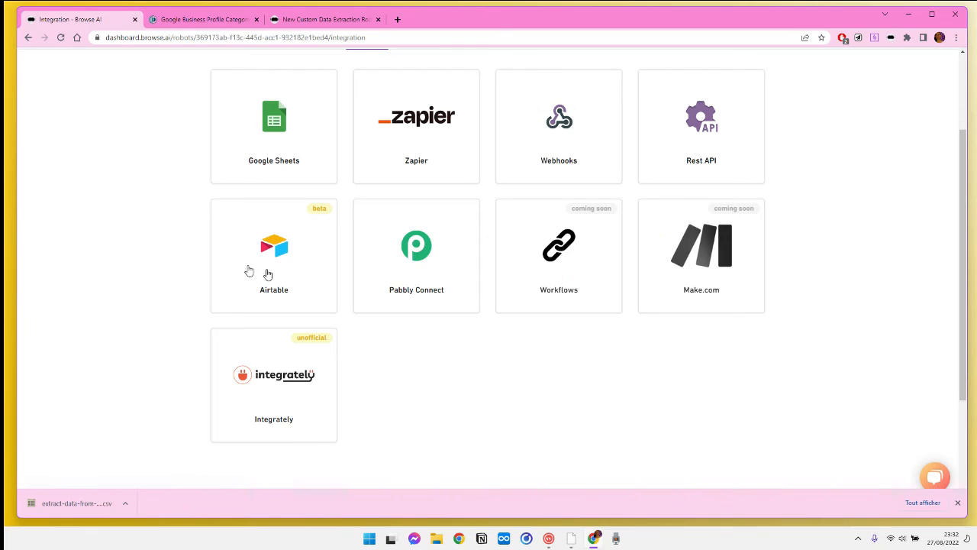
{"action": "scroll", "coordinate": [220, 336], "scroll_direction": "up", "scroll_amount": 2}
{"action": "scroll", "coordinate": [206, 347], "scroll_direction": "down", "scroll_amount": 2}
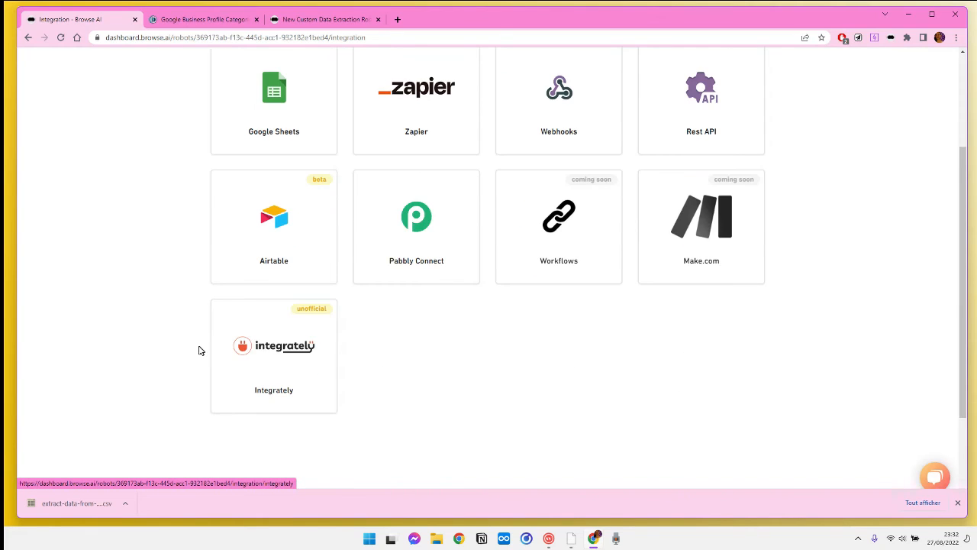
{"action": "scroll", "coordinate": [202, 321], "scroll_direction": "up", "scroll_amount": 2}
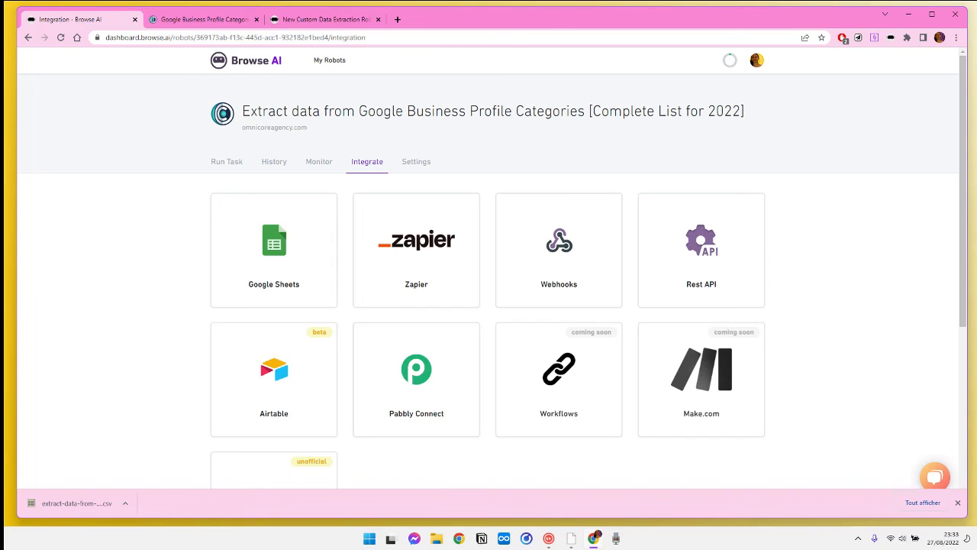
{"action": "left_click", "coordinate": [549, 538]}
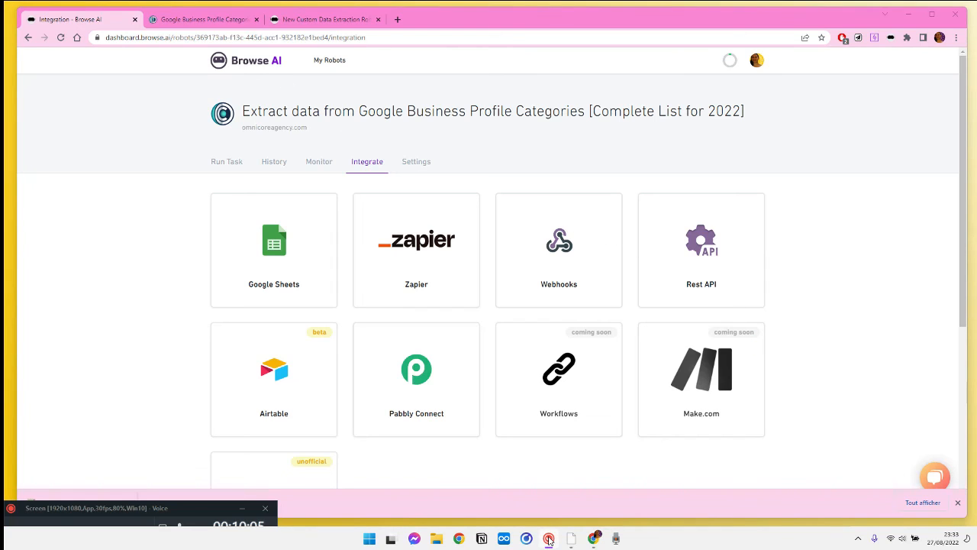
{"action": "left_click_drag", "start_coordinate": [200, 508], "coordinate": [243, 377]}
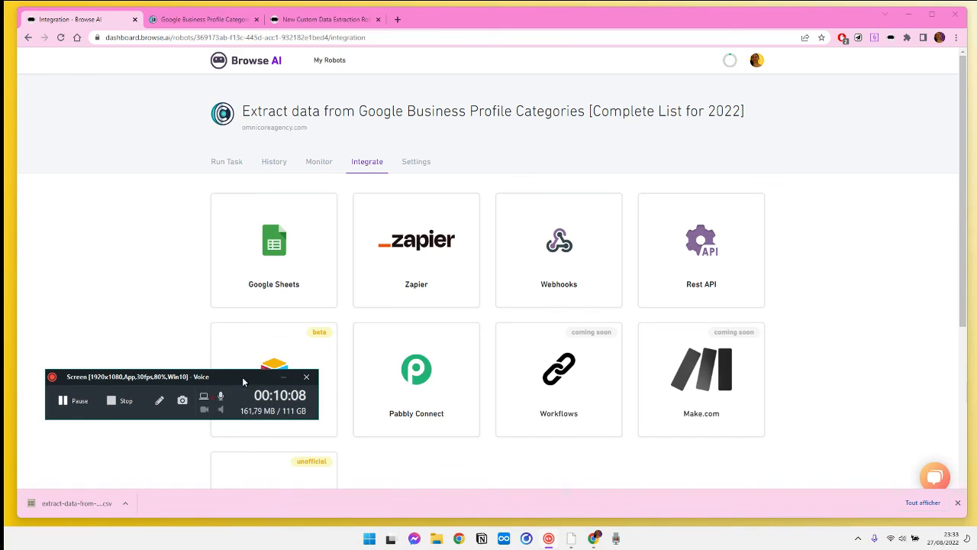
{"action": "left_click", "coordinate": [551, 539]}
{"action": "left_click", "coordinate": [908, 14]}
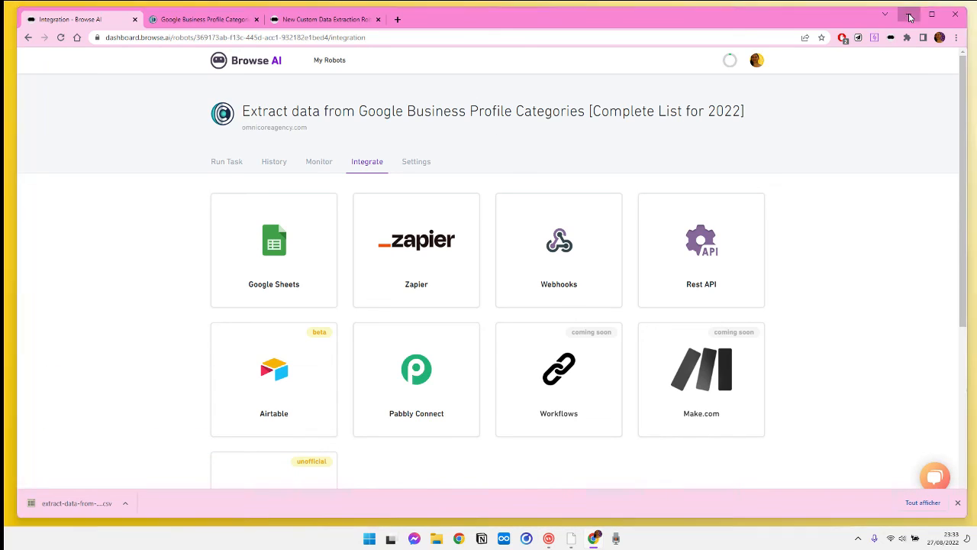